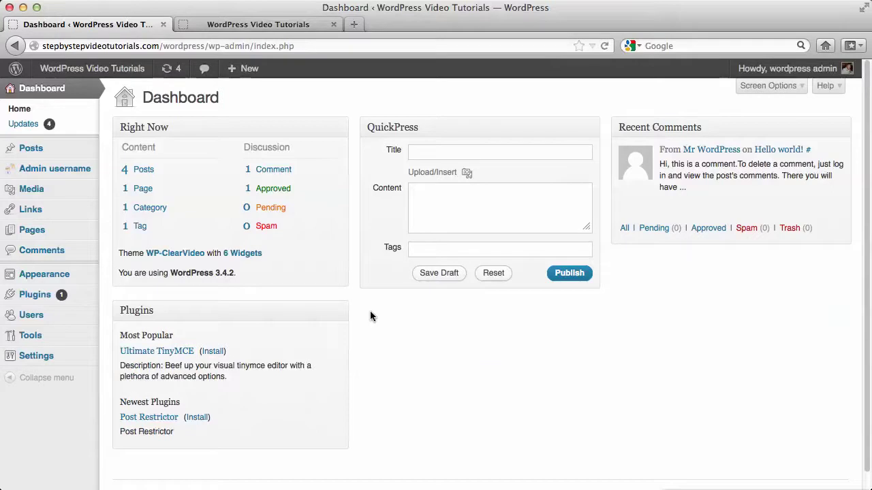
Open the site's General settings page.
{"action": "mouse_move", "coordinate": [41, 359]}
{"action": "left_click", "coordinate": [55, 379]}
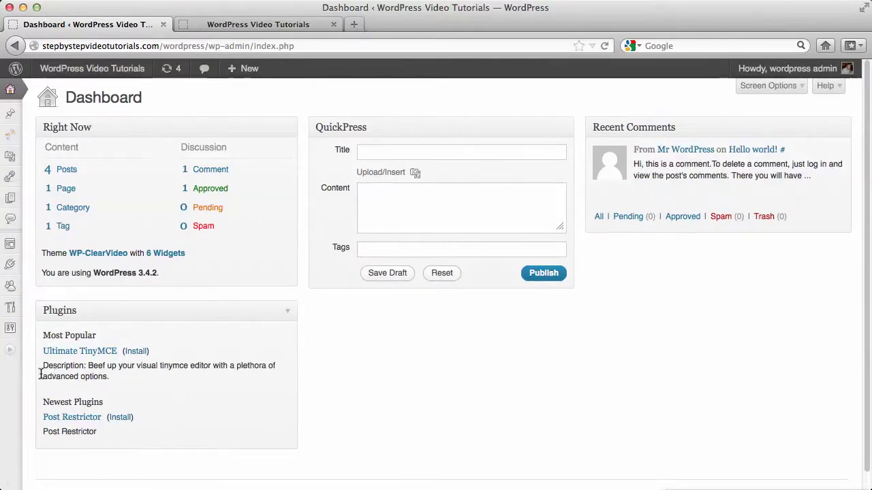
{"action": "left_click", "coordinate": [10, 354]}
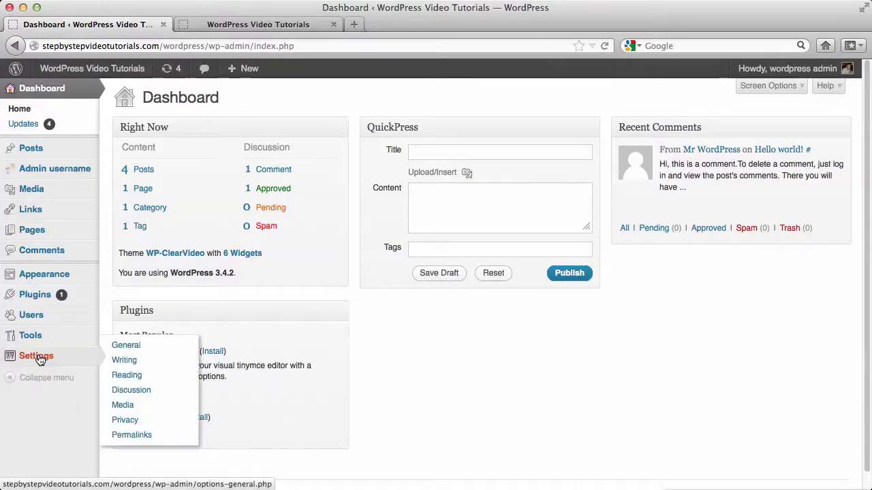
{"action": "left_click", "coordinate": [146, 349]}
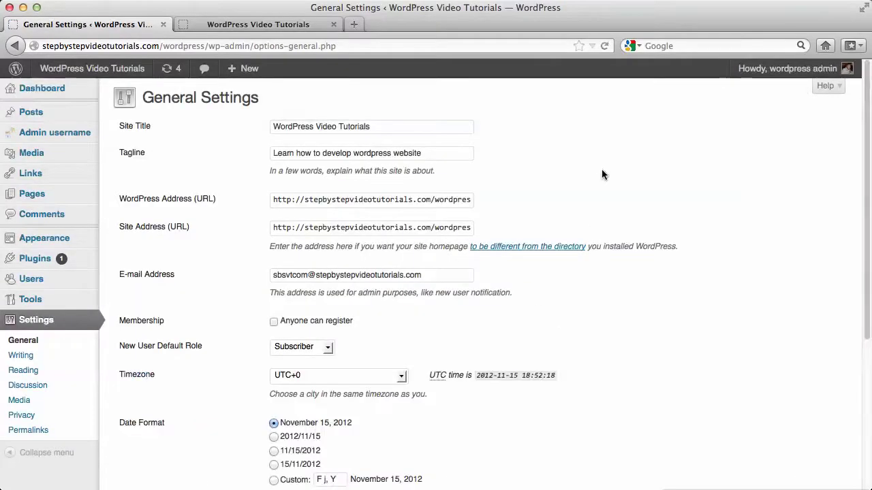
Review the site title, tagline, WordPress and site addresses, and administrator e-mail fields on the General settings page.
{"action": "scroll", "coordinate": [764, 142], "scroll_direction": "down", "scroll_amount": 5}
{"action": "scroll", "coordinate": [764, 142], "scroll_direction": "up", "scroll_amount": 5}
{"action": "left_click", "coordinate": [375, 127]}
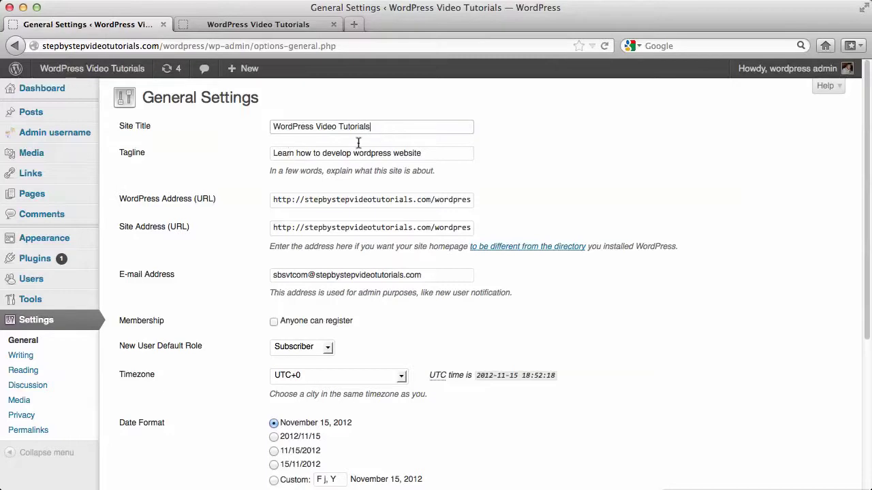
{"action": "left_click_drag", "start_coordinate": [436, 153], "coordinate": [280, 151]}
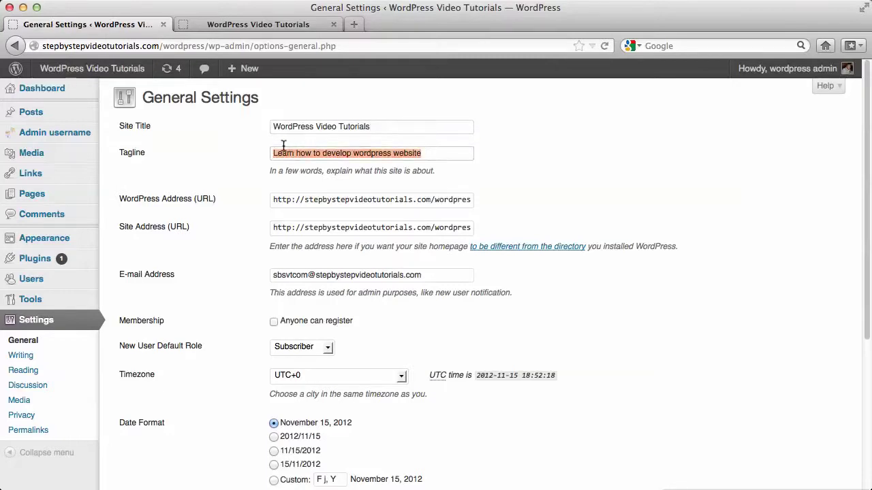
{"action": "left_click", "coordinate": [440, 150]}
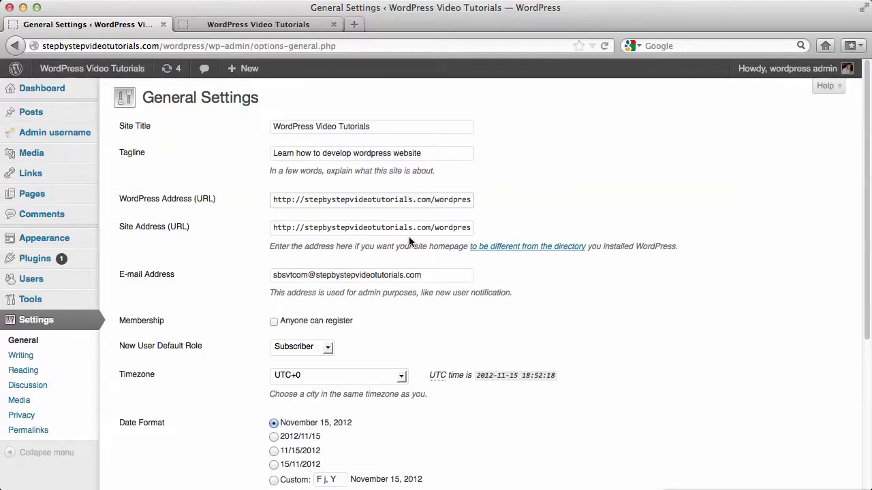
{"action": "scroll", "coordinate": [410, 241], "scroll_direction": "down", "scroll_amount": 2}
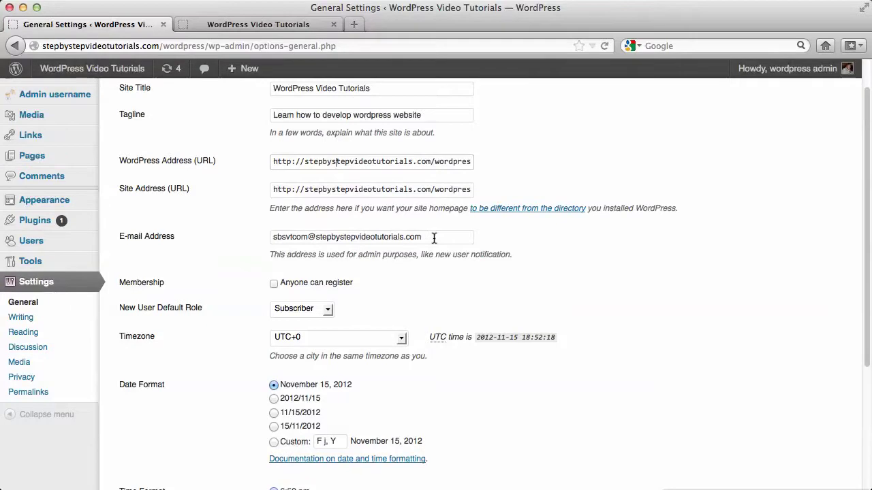
{"action": "left_click_drag", "start_coordinate": [434, 237], "coordinate": [271, 232]}
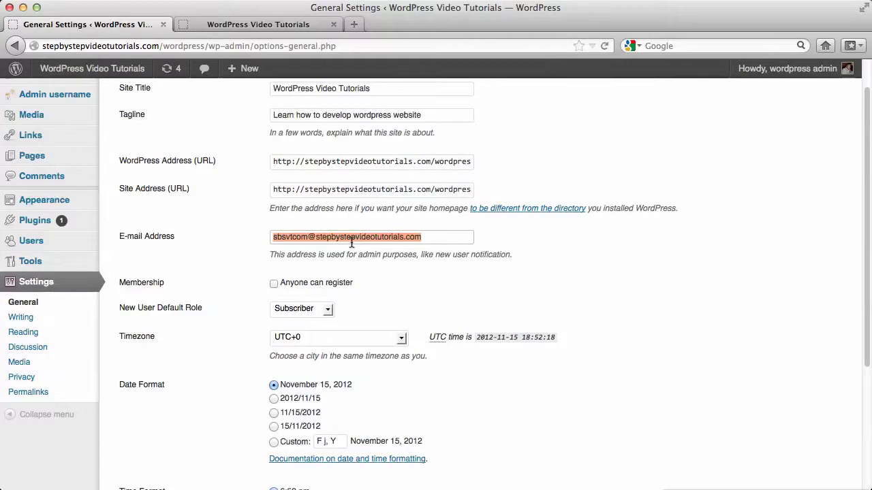
{"action": "key", "text": "Right"}
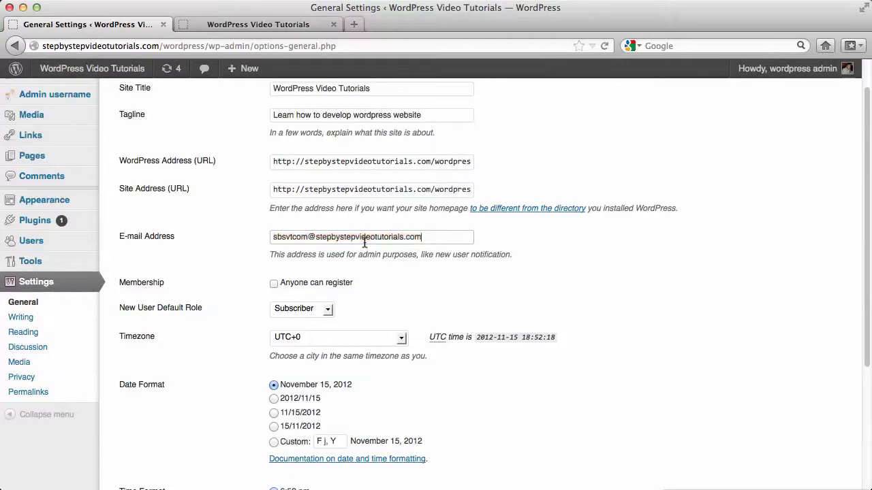
{"action": "left_click_drag", "start_coordinate": [432, 236], "coordinate": [275, 236]}
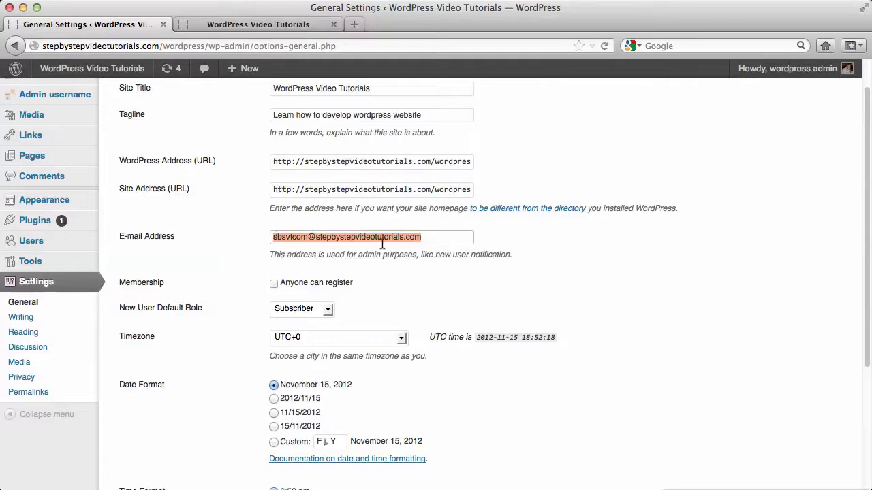
{"action": "key", "text": "Right"}
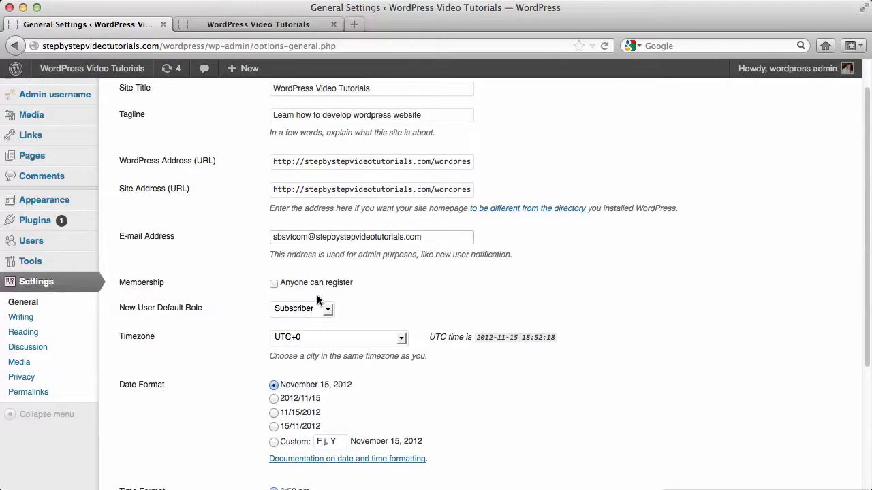
Examine the open registration option under Membership and the roles available as the new user default.
{"action": "scroll", "coordinate": [249, 270], "scroll_direction": "down", "scroll_amount": 2}
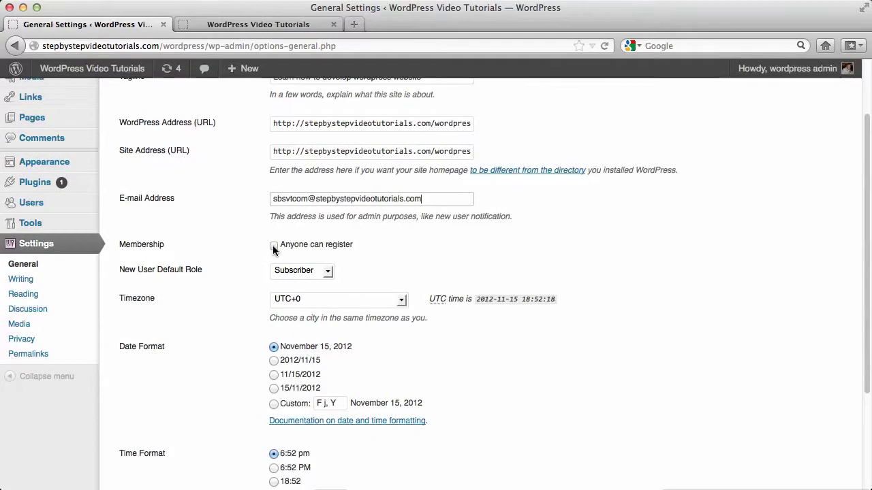
{"action": "left_click", "coordinate": [273, 246]}
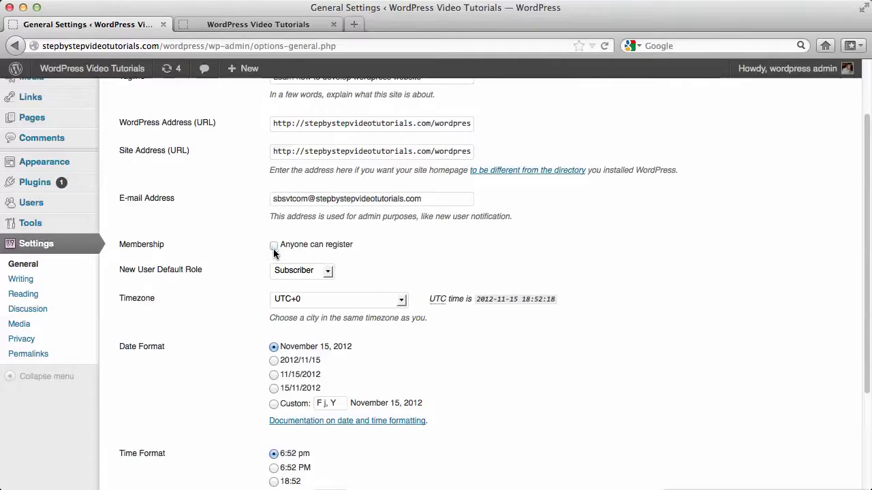
{"action": "left_click", "coordinate": [301, 270]}
{"action": "left_click", "coordinate": [380, 266]}
{"action": "left_click", "coordinate": [360, 271]}
{"action": "left_click", "coordinate": [328, 271]}
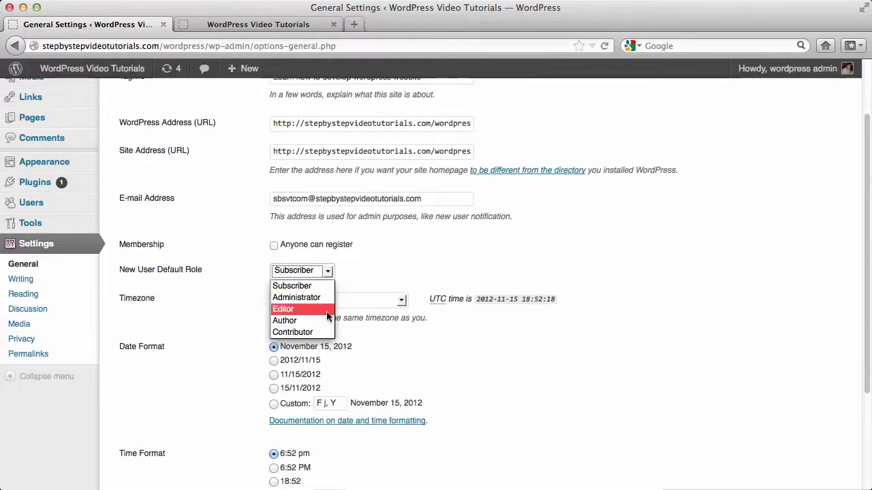
{"action": "left_click", "coordinate": [437, 261]}
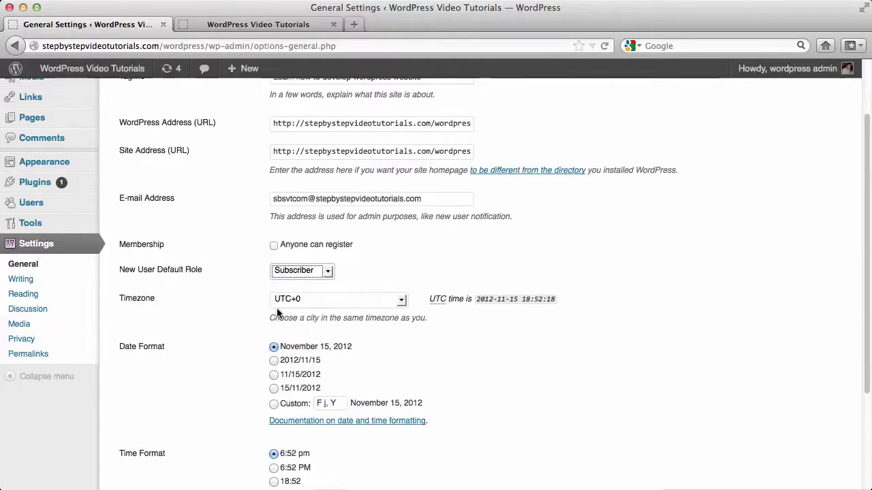
Set the site's timezone to London.
{"action": "left_click", "coordinate": [402, 301]}
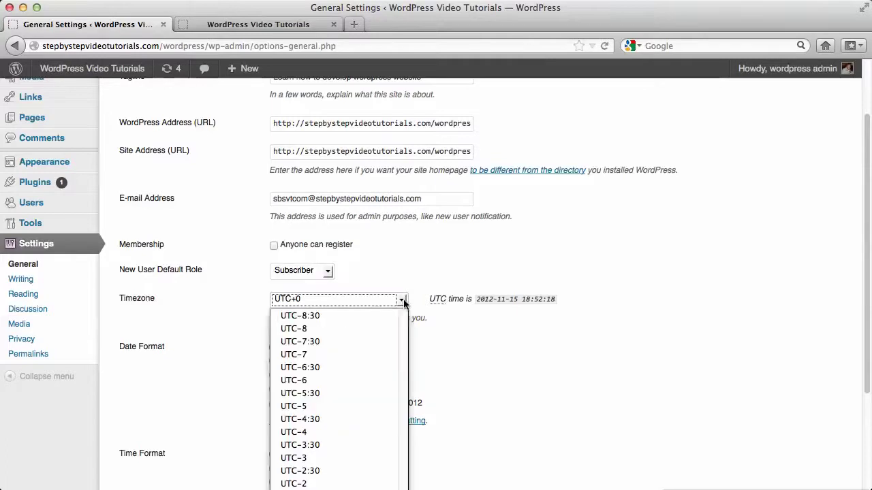
{"action": "left_click", "coordinate": [507, 336]}
{"action": "key", "text": "shift+Tab"}
{"action": "key", "text": "Tab"}
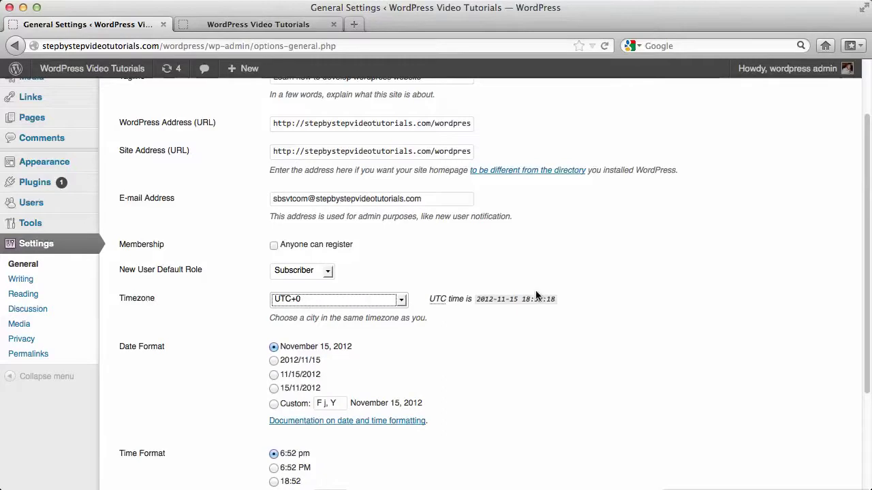
{"action": "left_click", "coordinate": [402, 301]}
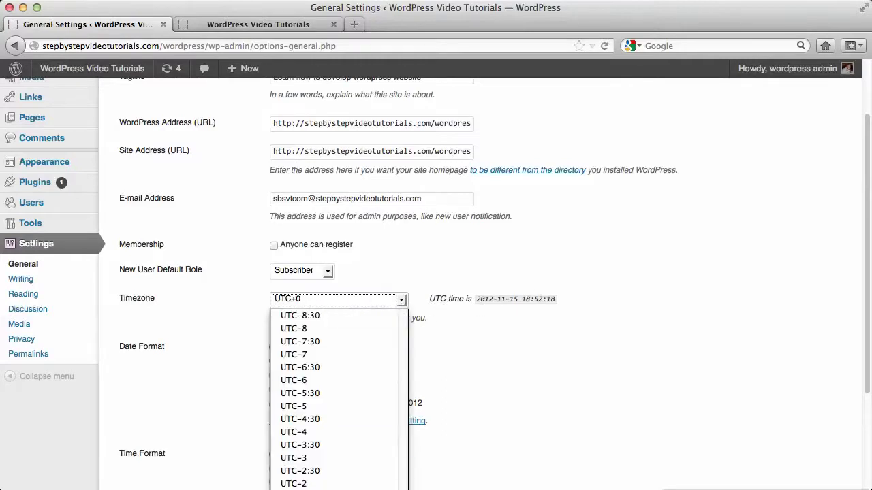
{"action": "mouse_move", "coordinate": [403, 487]}
{"action": "left_mouse_down"}
{"action": "mouse_move", "coordinate": [404, 354]}
{"action": "mouse_move", "coordinate": [402, 489]}
{"action": "mouse_move", "coordinate": [402, 477]}
{"action": "left_mouse_up"}
{"action": "scroll", "coordinate": [402, 462], "scroll_direction": "down", "scroll_amount": 20}
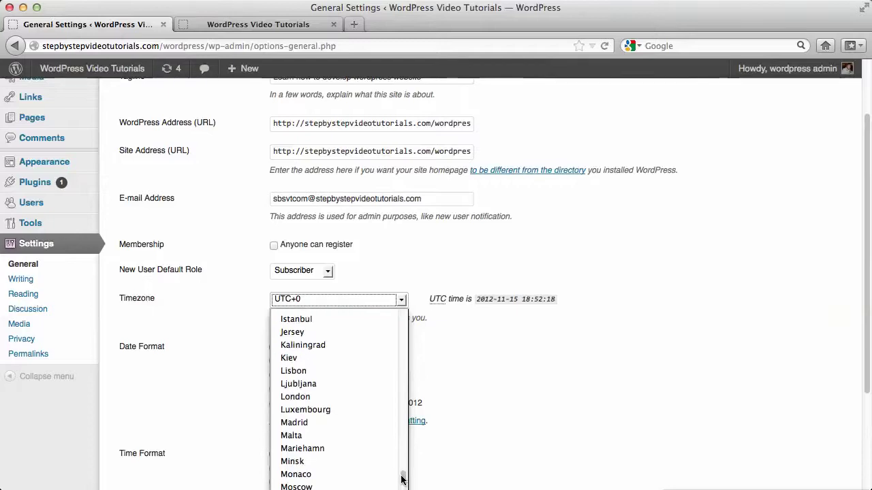
{"action": "left_click", "coordinate": [351, 394]}
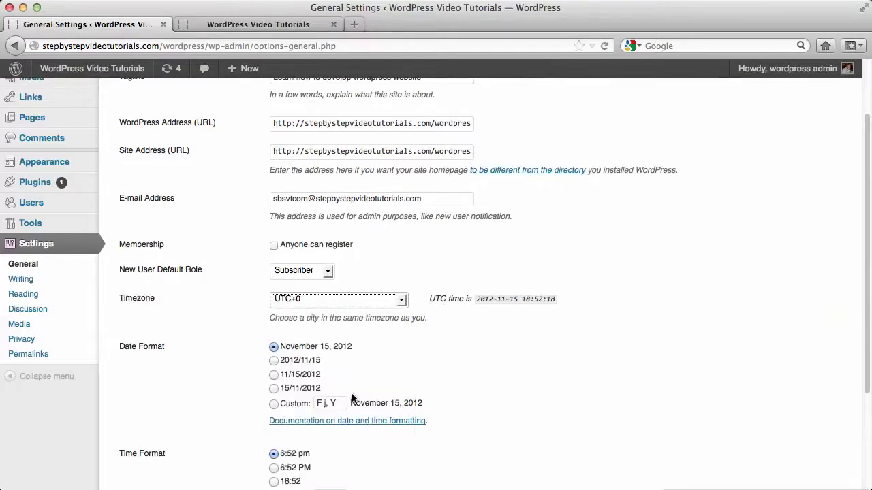
Review the date and time format options and the weekdays available as the start of the week.
{"action": "scroll", "coordinate": [479, 369], "scroll_direction": "down", "scroll_amount": 3}
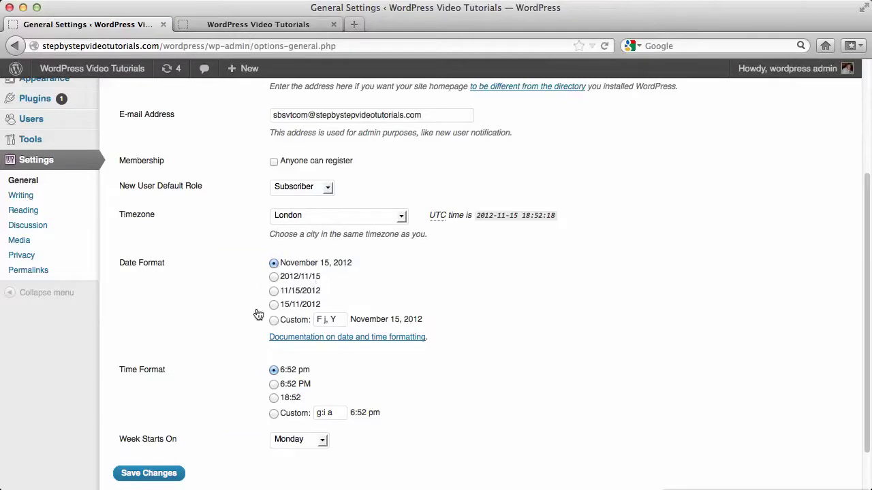
{"action": "scroll", "coordinate": [465, 279], "scroll_direction": "down", "scroll_amount": 2}
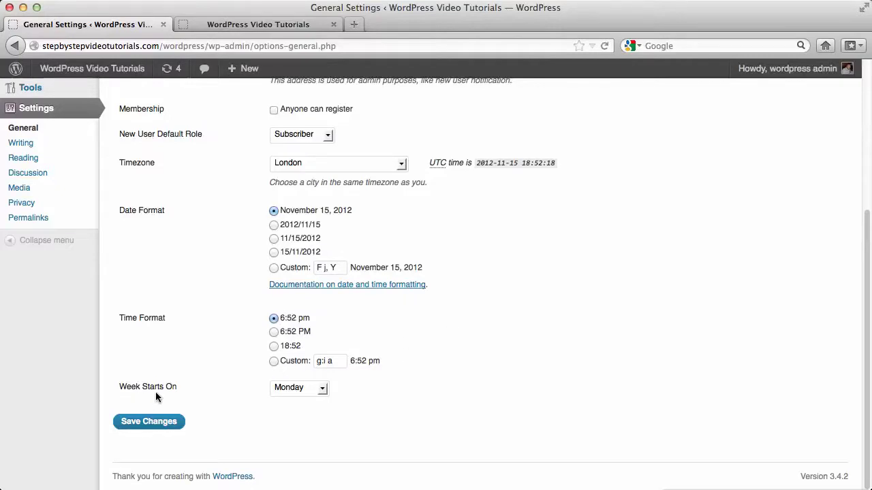
{"action": "left_click", "coordinate": [323, 393]}
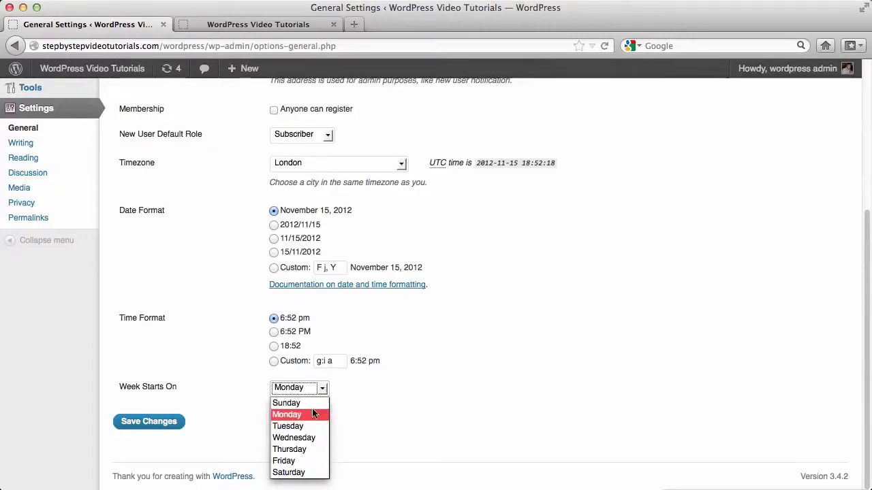
{"action": "left_click", "coordinate": [411, 398]}
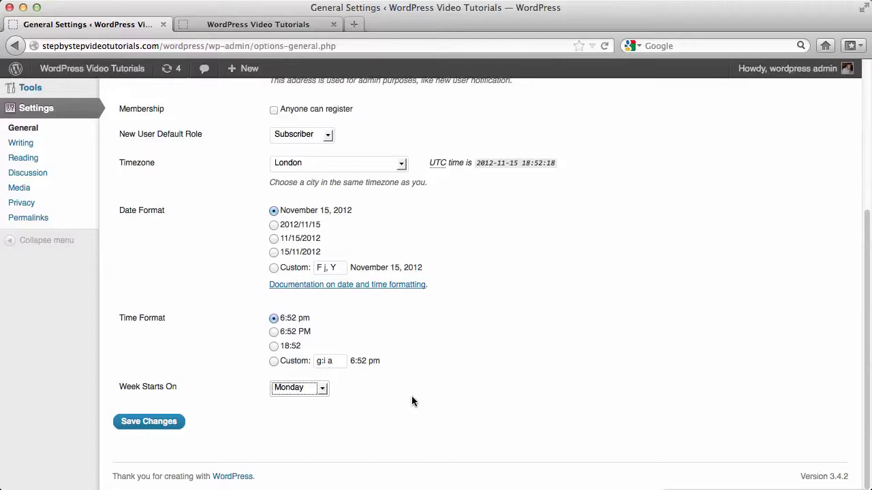
{"action": "left_click", "coordinate": [411, 395]}
Check the general settings once more and save the changes.
{"action": "scroll", "coordinate": [411, 395], "scroll_direction": "up", "scroll_amount": 5}
{"action": "scroll", "coordinate": [412, 397], "scroll_direction": "down", "scroll_amount": 2}
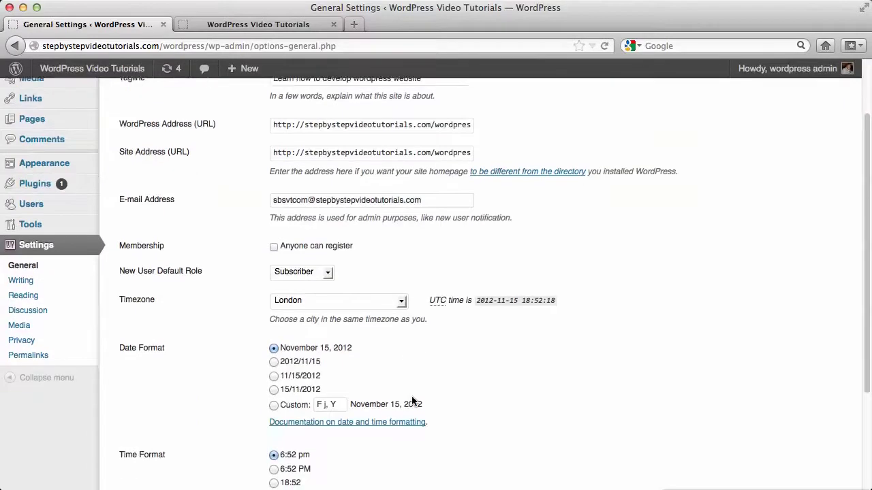
{"action": "scroll", "coordinate": [412, 396], "scroll_direction": "up", "scroll_amount": 2}
{"action": "scroll", "coordinate": [412, 396], "scroll_direction": "down", "scroll_amount": 2}
{"action": "scroll", "coordinate": [412, 395], "scroll_direction": "down", "scroll_amount": 4}
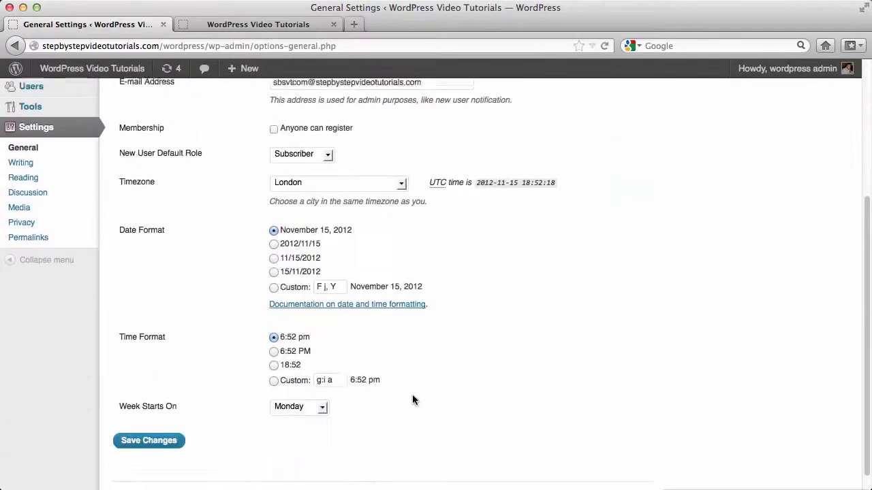
{"action": "scroll", "coordinate": [412, 400], "scroll_direction": "up", "scroll_amount": 5}
{"action": "scroll", "coordinate": [412, 390], "scroll_direction": "down", "scroll_amount": 5}
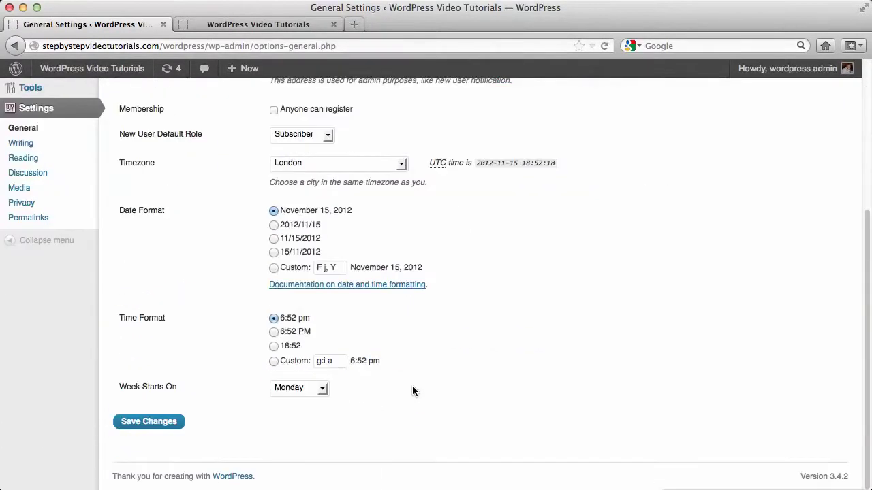
{"action": "left_click", "coordinate": [135, 423]}
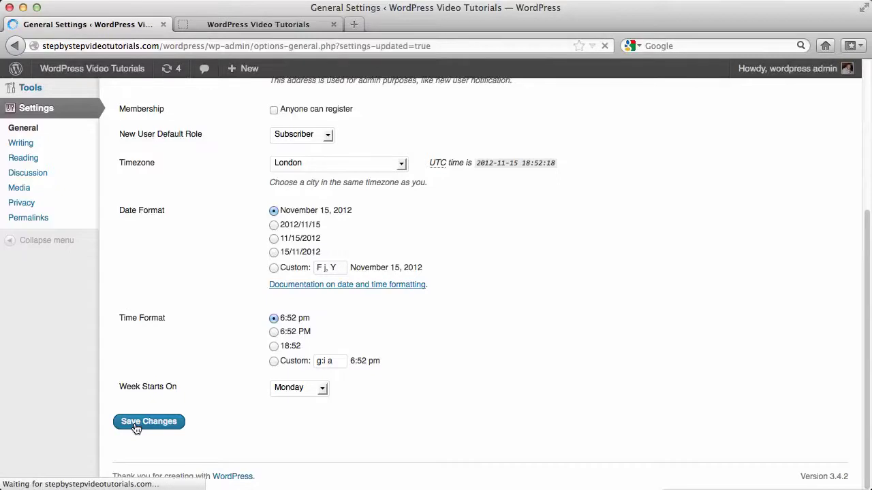
Look over the saved general settings, including the UTC and local times beside the timezone.
{"action": "scroll", "coordinate": [623, 325], "scroll_direction": "down", "scroll_amount": 3}
{"action": "scroll", "coordinate": [624, 328], "scroll_direction": "down", "scroll_amount": 3}
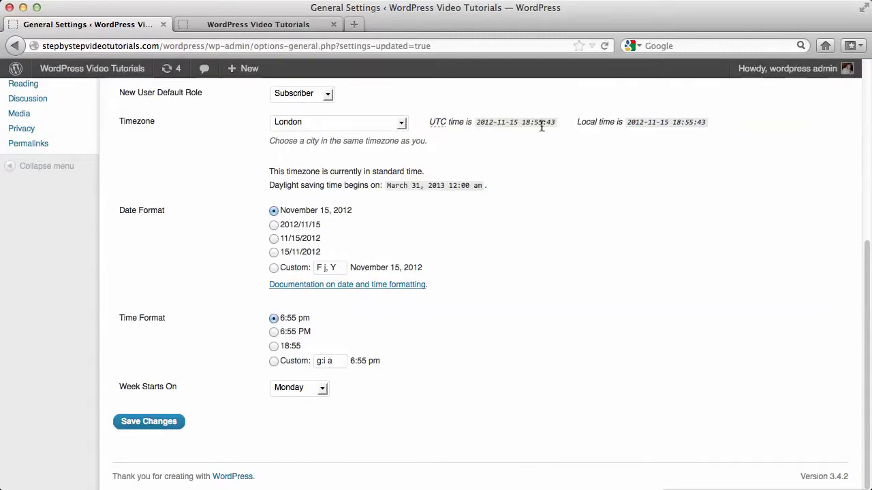
{"action": "scroll", "coordinate": [501, 226], "scroll_direction": "up", "scroll_amount": 5}
{"action": "scroll", "coordinate": [500, 229], "scroll_direction": "down", "scroll_amount": 1}
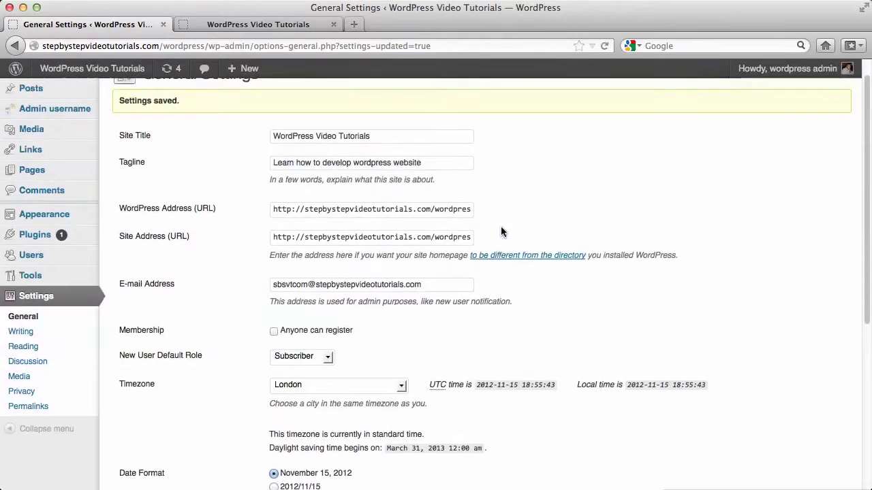
{"action": "scroll", "coordinate": [502, 231], "scroll_direction": "up", "scroll_amount": 1}
{"action": "scroll", "coordinate": [502, 232], "scroll_direction": "down", "scroll_amount": 8}
{"action": "scroll", "coordinate": [500, 232], "scroll_direction": "up", "scroll_amount": 8}
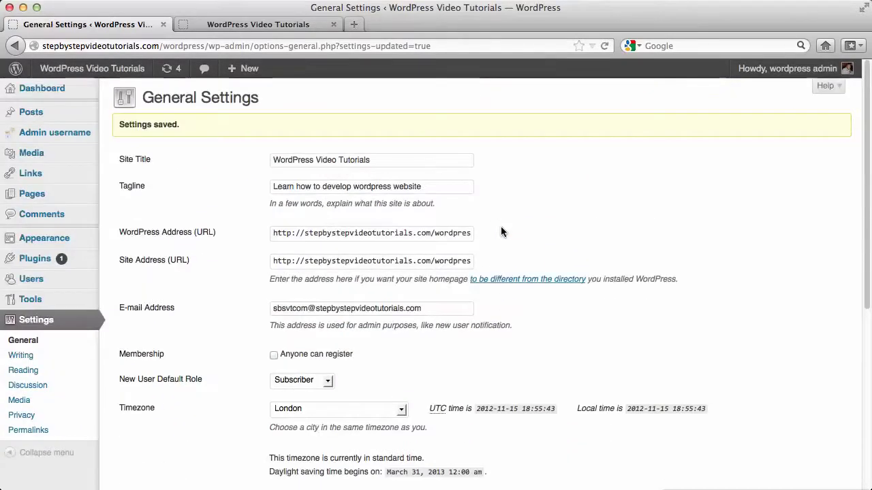
{"action": "scroll", "coordinate": [580, 388], "scroll_direction": "down", "scroll_amount": 2}
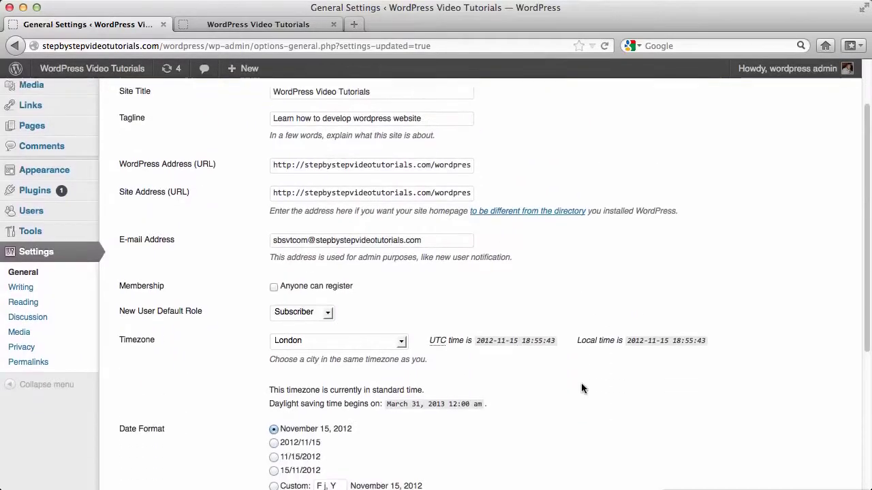